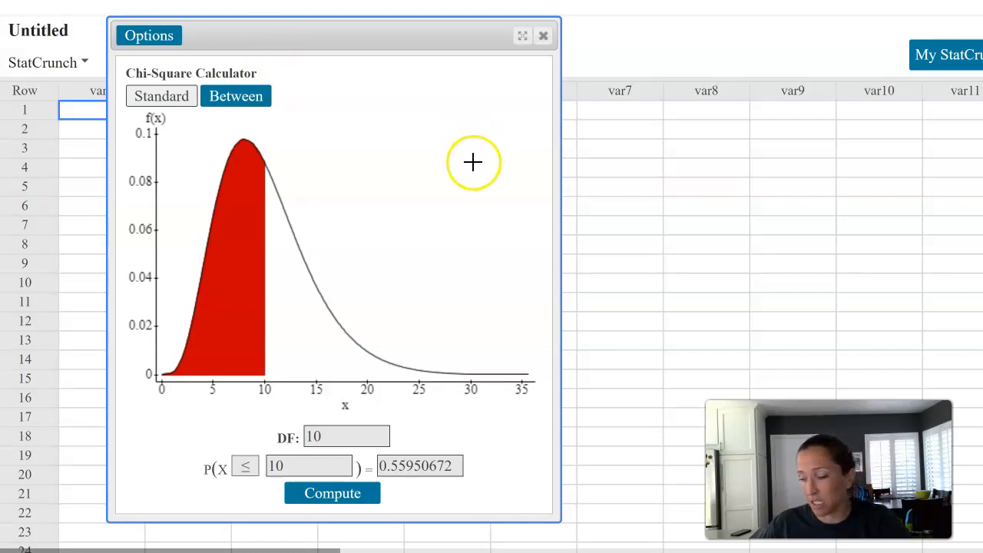
- Compute the chi-square probability P(X ≥ 8.6713) with 3 degrees of freedom
left_click_drag(324, 439, 294, 447)
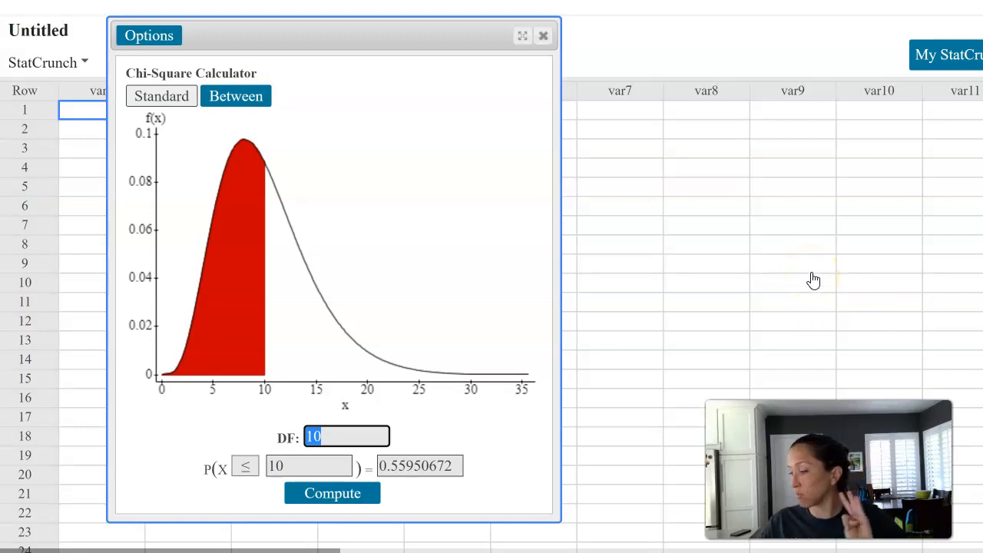
type("3")
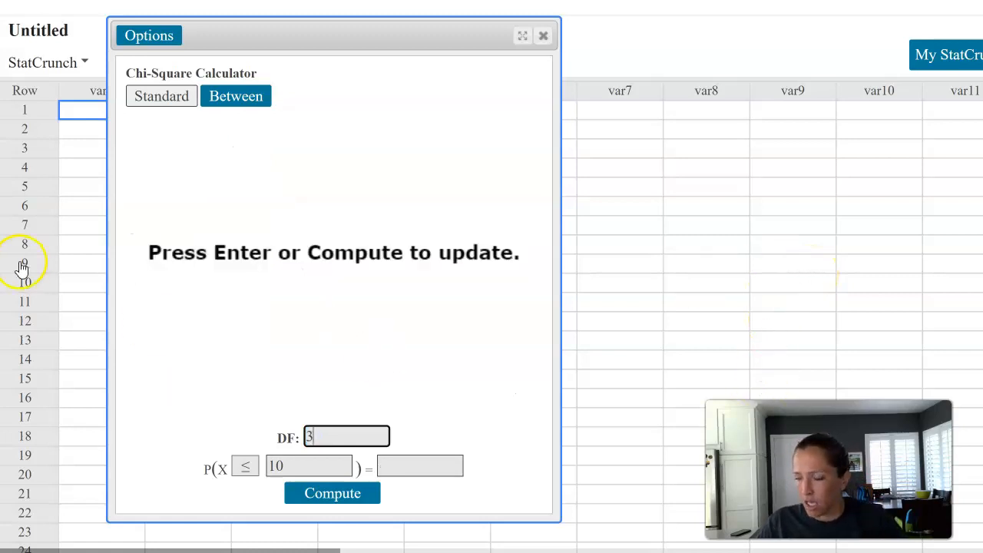
left_click(244, 466)
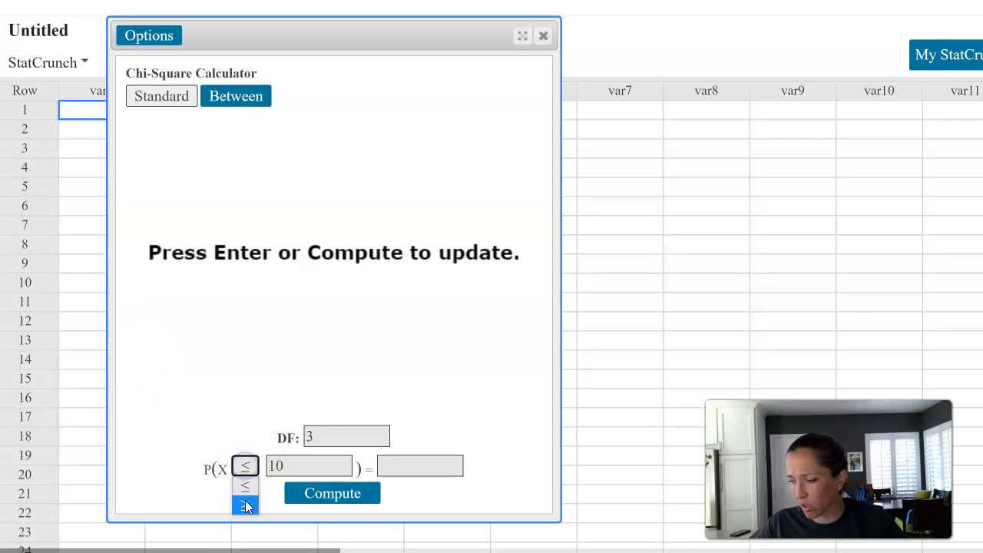
left_click(246, 501)
left_click_drag(318, 469, 241, 467)
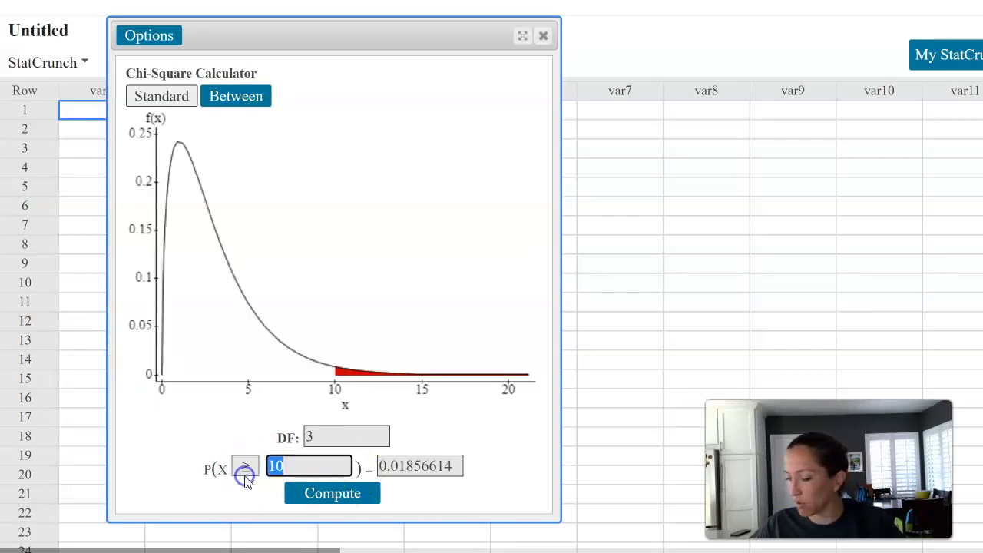
type("8.67")
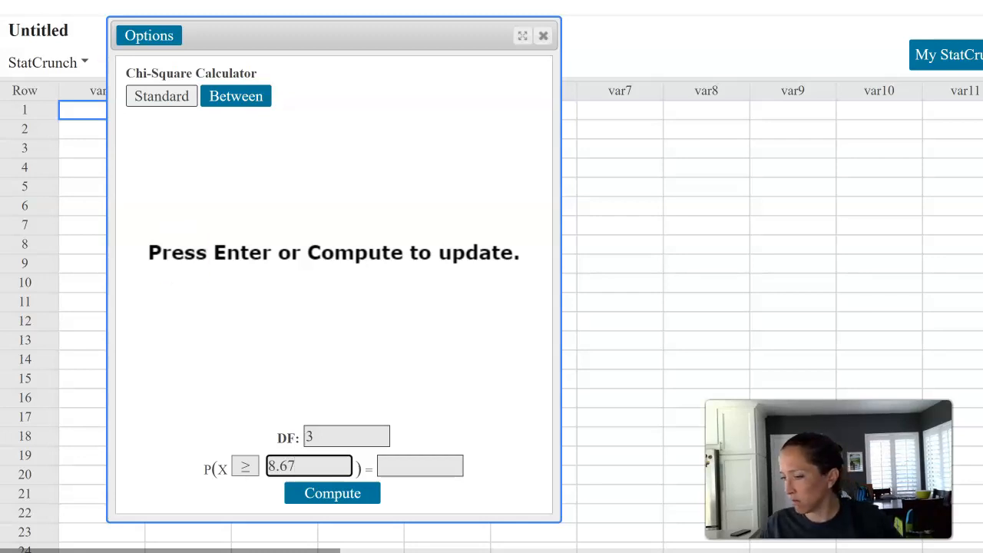
key("alt+Tab")
key("alt+Tab")
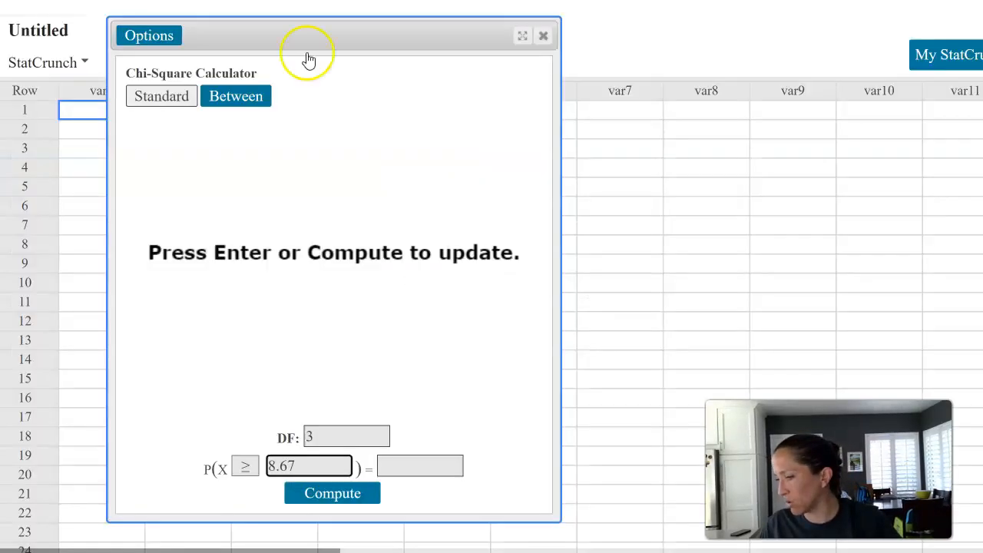
type("13")
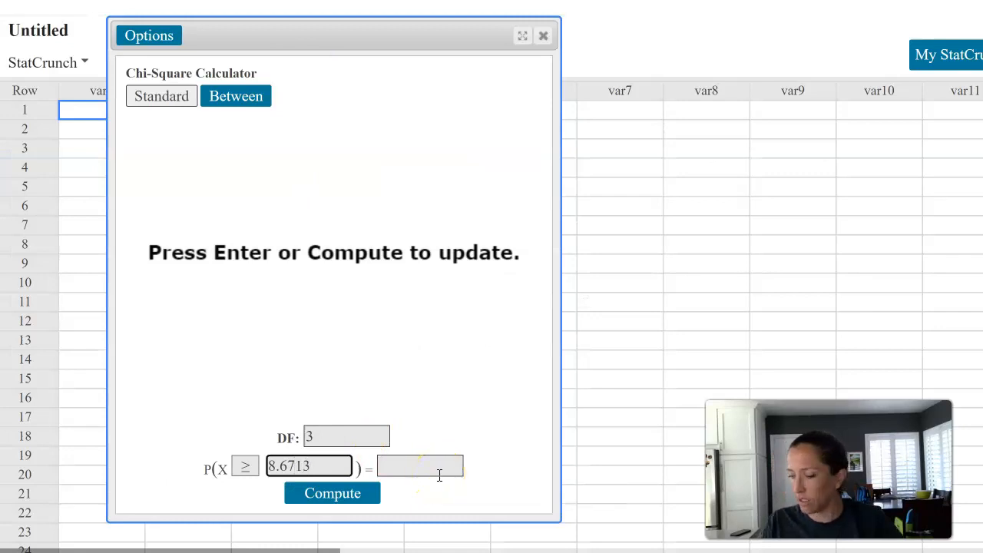
left_click(354, 496)
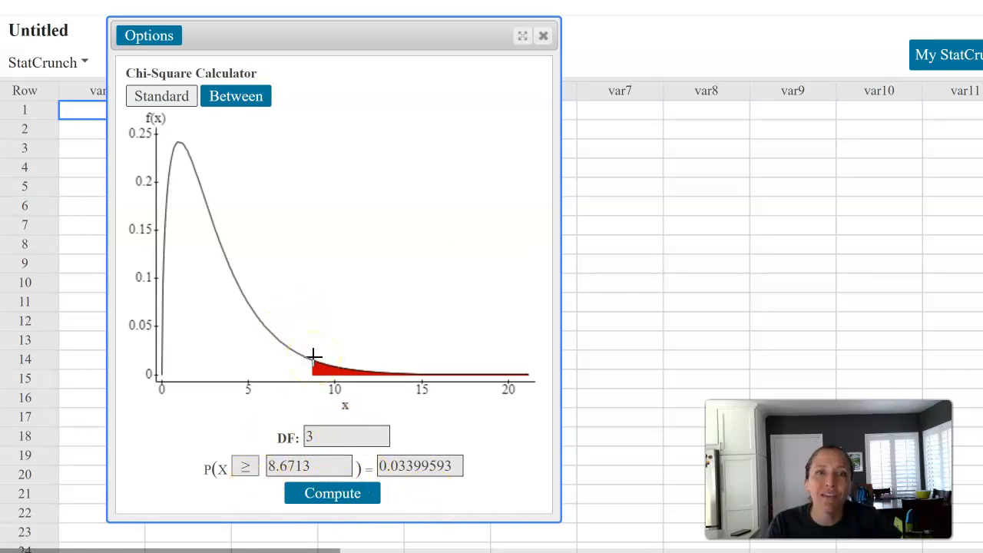
- Check the probability for X ≤ 8.6713, restore the ≥ comparison, and close the Chi-Square Calculator
left_click(245, 466)
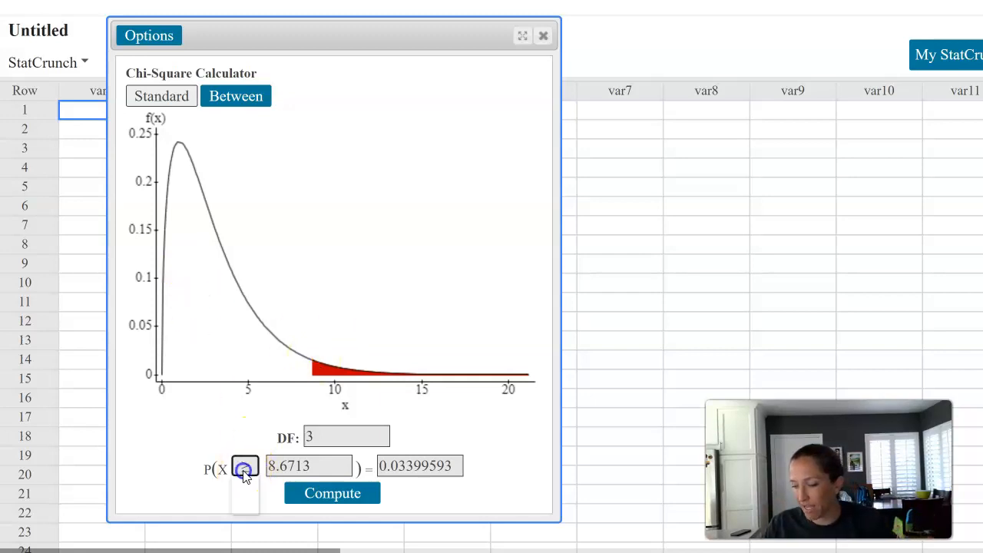
left_click(246, 484)
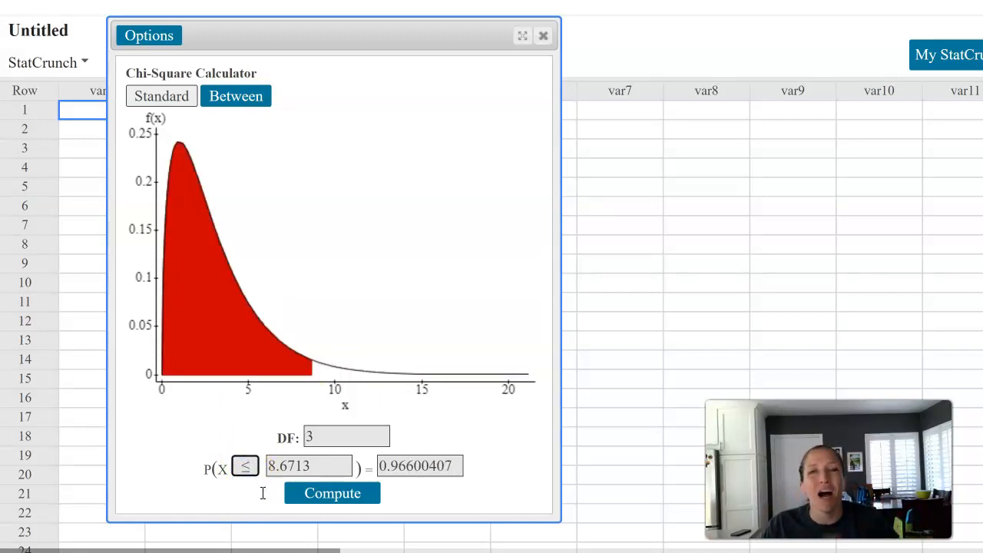
left_click(245, 466)
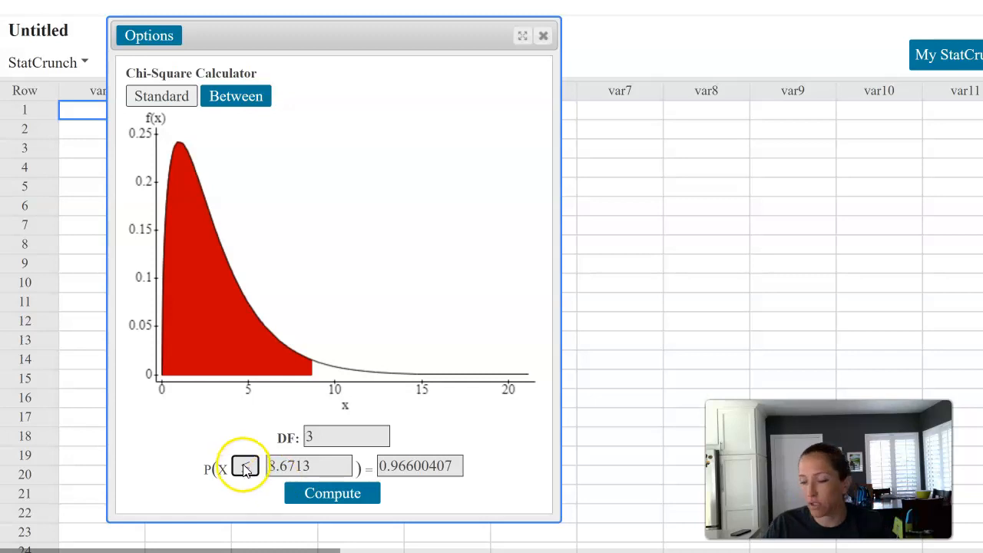
left_click(255, 503)
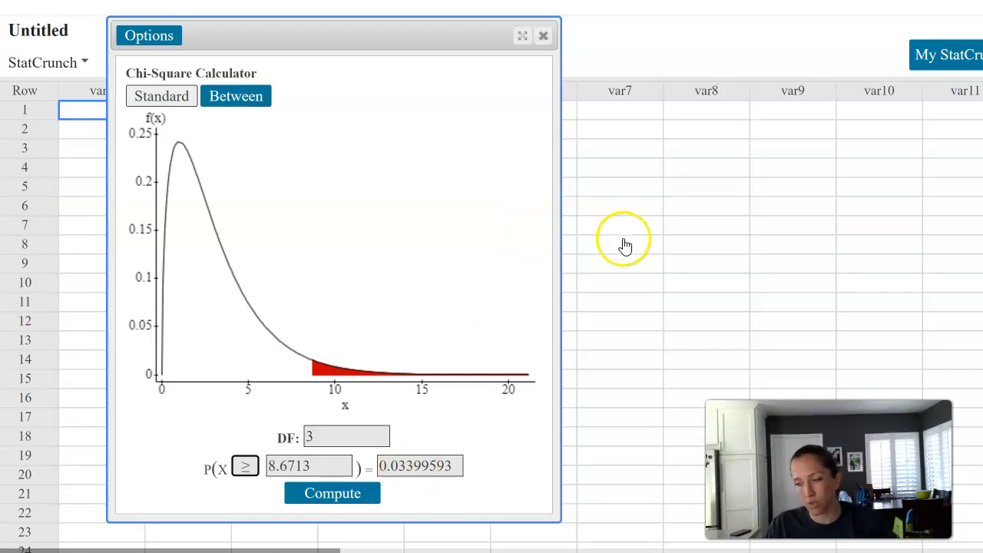
left_click(543, 37)
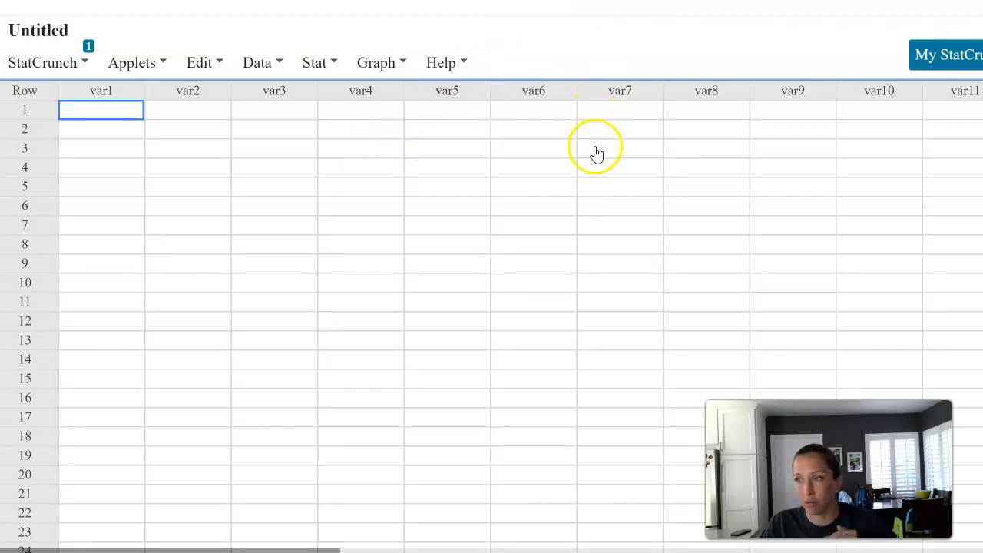
- Name the first two columns of the data table Observed and Expected
left_click(116, 84)
left_click(204, 62)
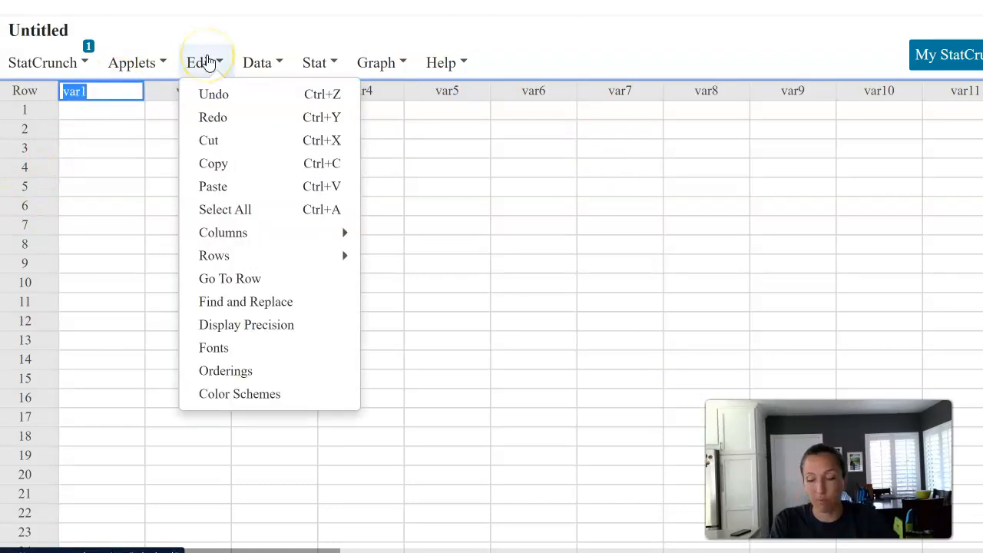
left_click(94, 214)
left_click(102, 92)
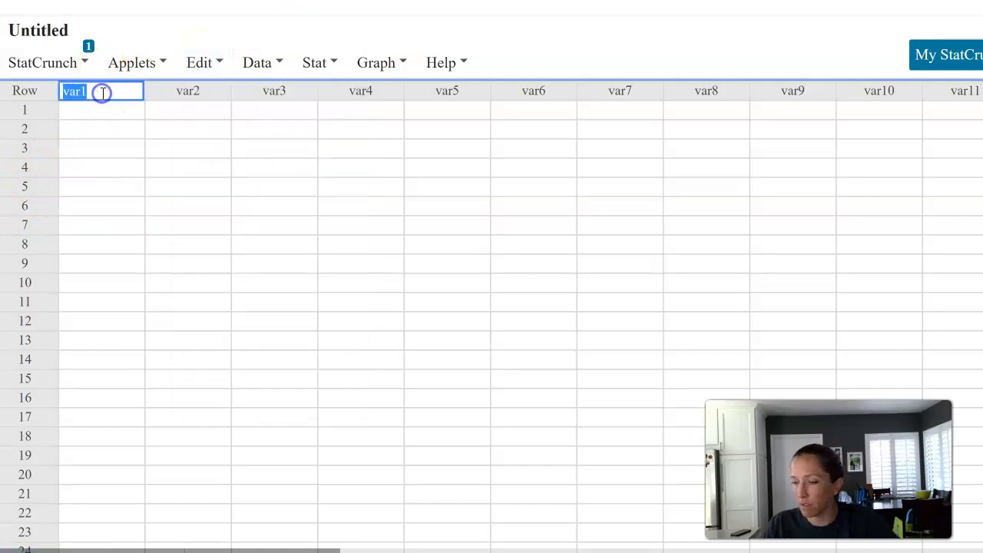
type("erved")
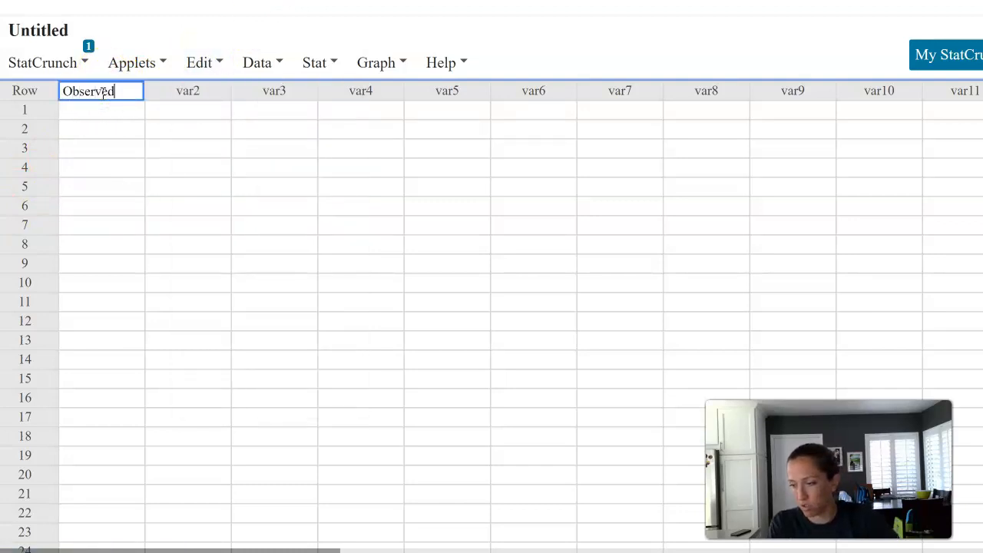
key("Tab")
type("E")
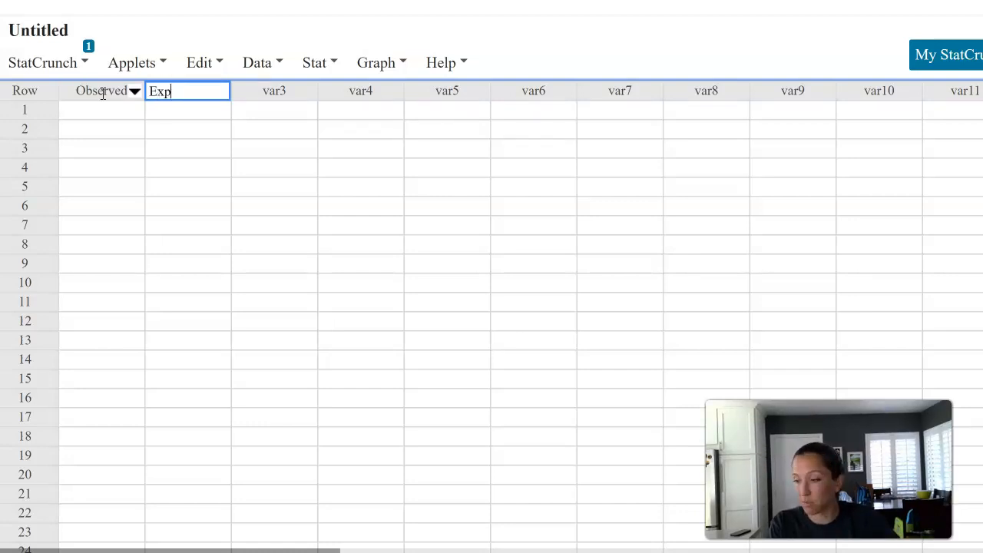
key("Tab")
- Name the third column of the data table Response
key("Down")
key("Left")
key("Left")
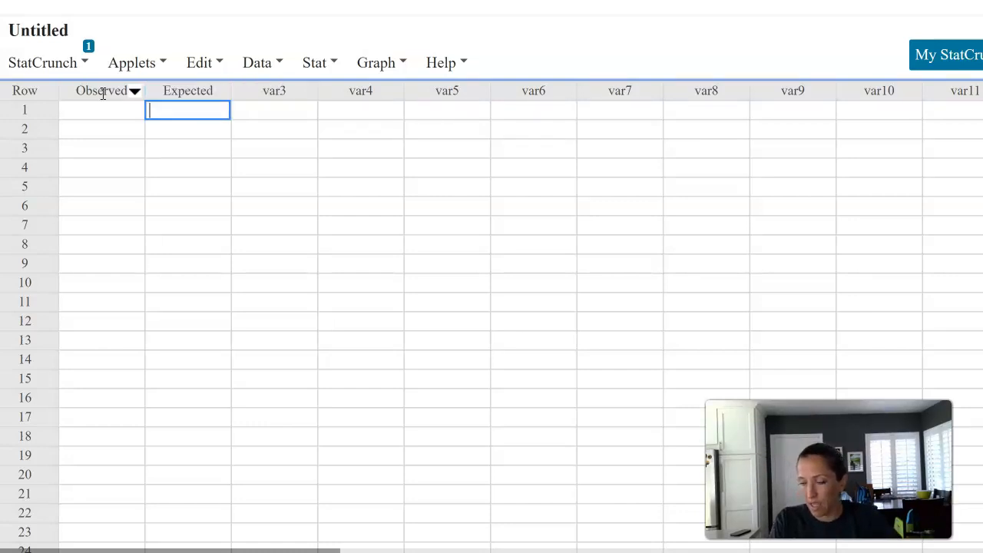
key("Right")
key("Right")
key("Up")
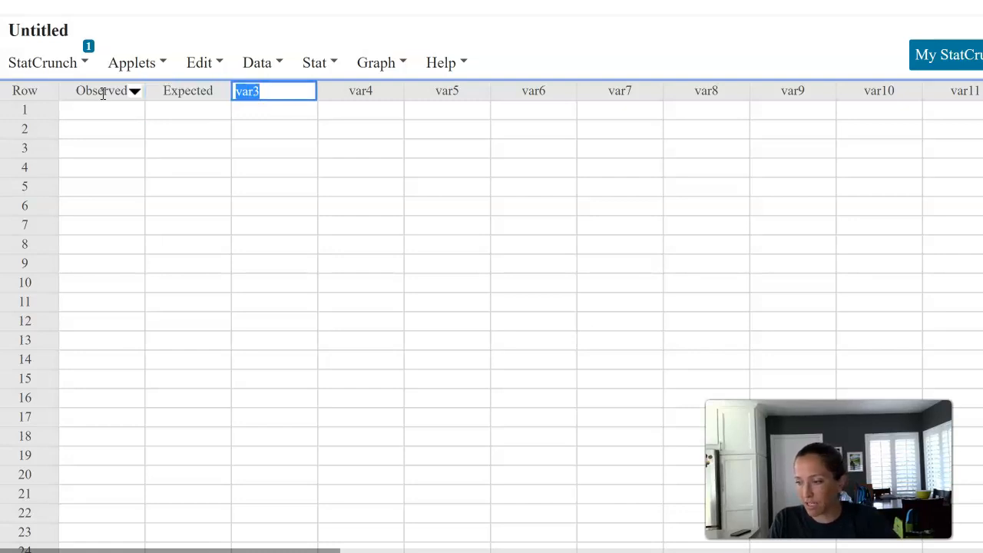
type("Response")
key("Return")
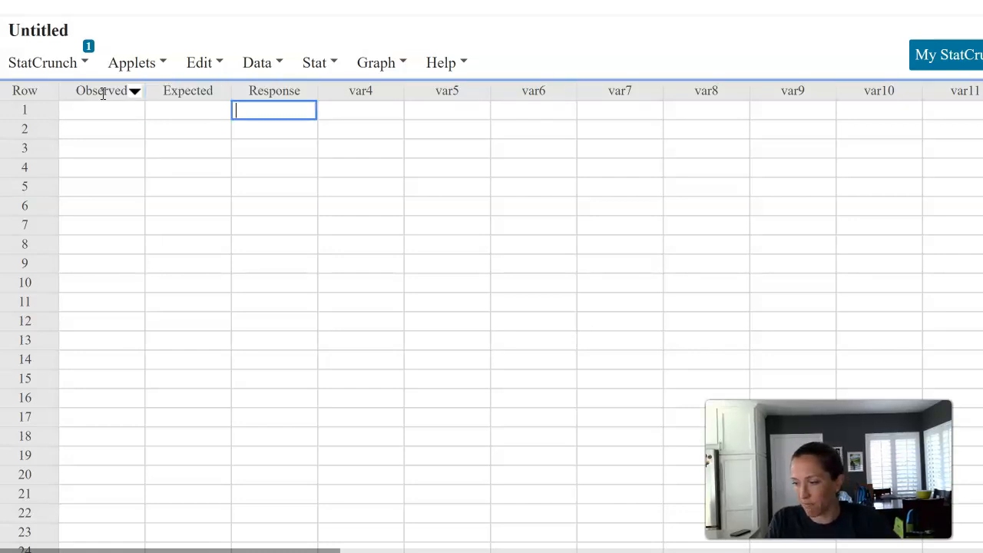
- Enter VS, S, U and VU in rows 1 to 4 of the Response column
type("VS")
key("Return")
type("S")
key("Return")
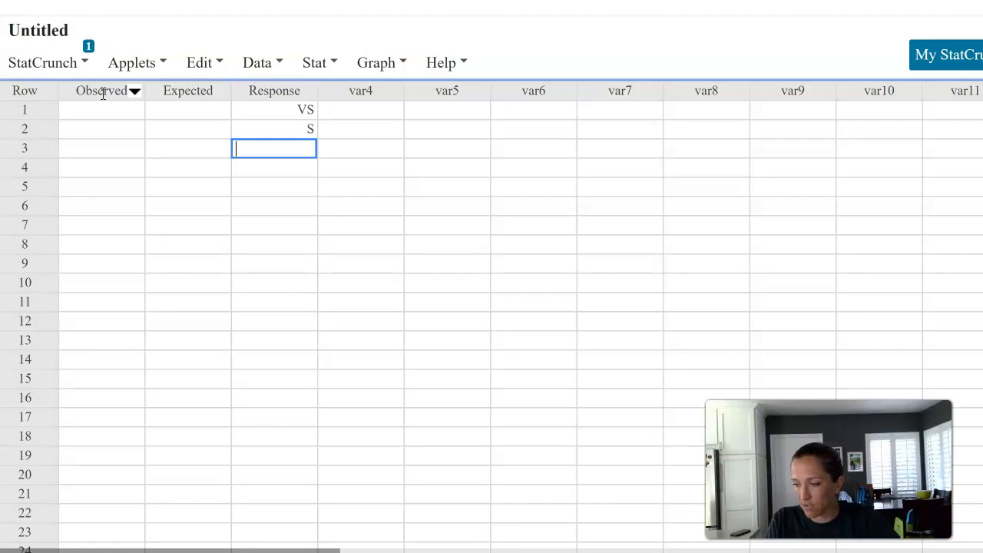
type("U")
key("Return")
type("V")
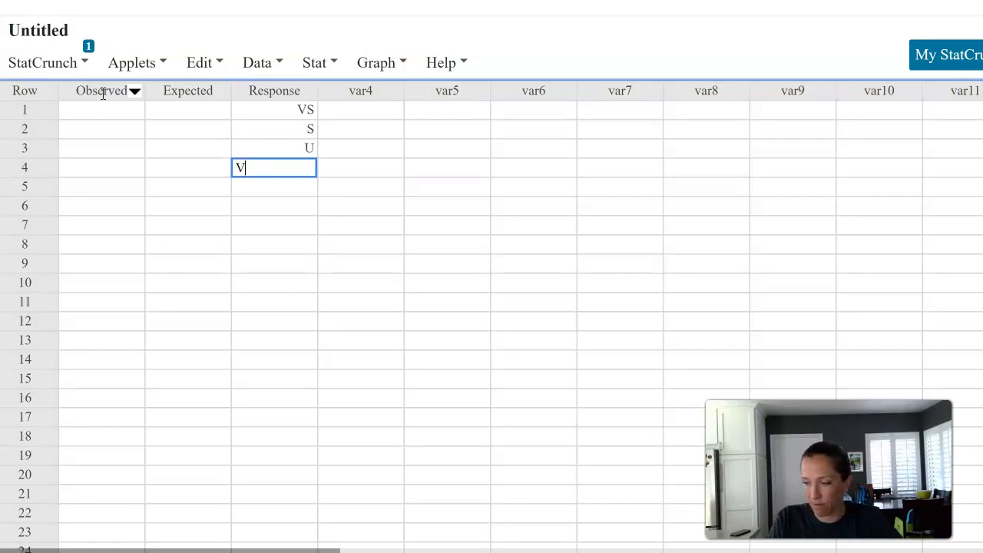
key("Left")
key("Tab")
- Enter 110, 93, 78 and 19 in rows 1 to 4 of the Observed column
key("Left")
key("Left")
key("Left")
key("Up")
key("Up")
key("Up")
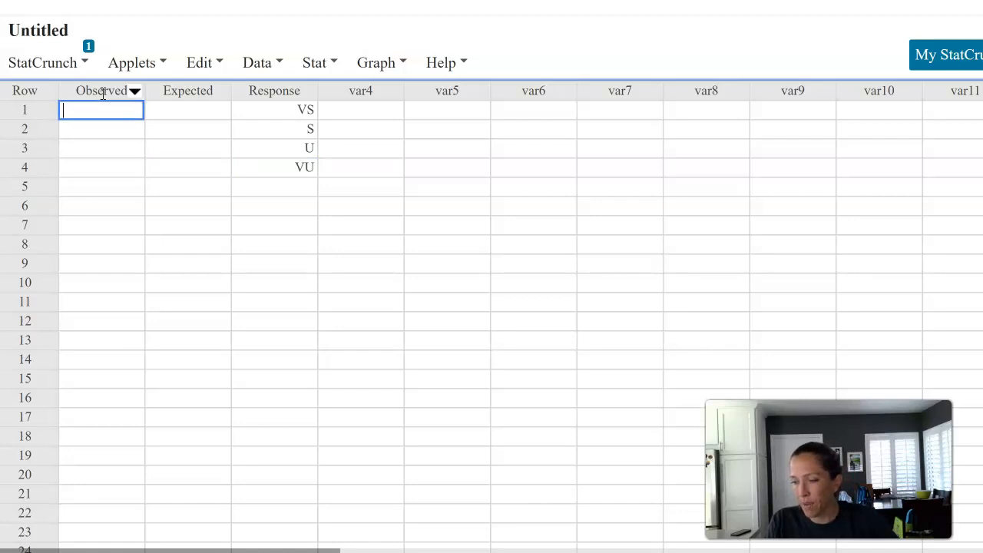
type("110")
key("Return")
type("963")
key("BackSpace")
key("BackSpace")
type("3")
key("Return")
type("78")
key("Return")
type("19")
- Enter 120, 105, 60 and 15 in rows 1 to 4 of the Expected column
key("Tab")
key("Up")
key("Up")
key("Up")
type("120")
key("Return")
type("105")
key("Return")
type("60")
key("Return")
type("15")
key("Return")
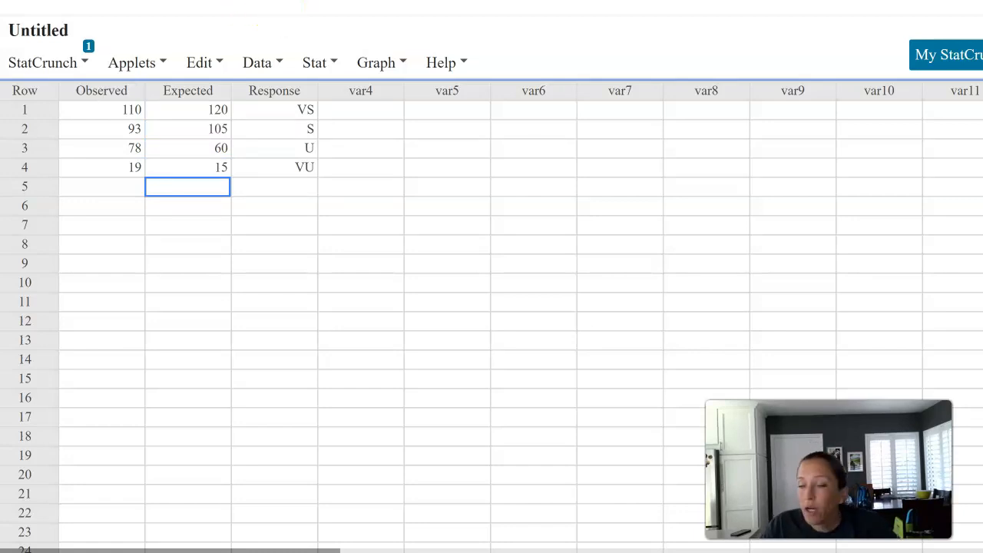
- Build the compute expression Observed-Expected from the two data columns
left_click(269, 63)
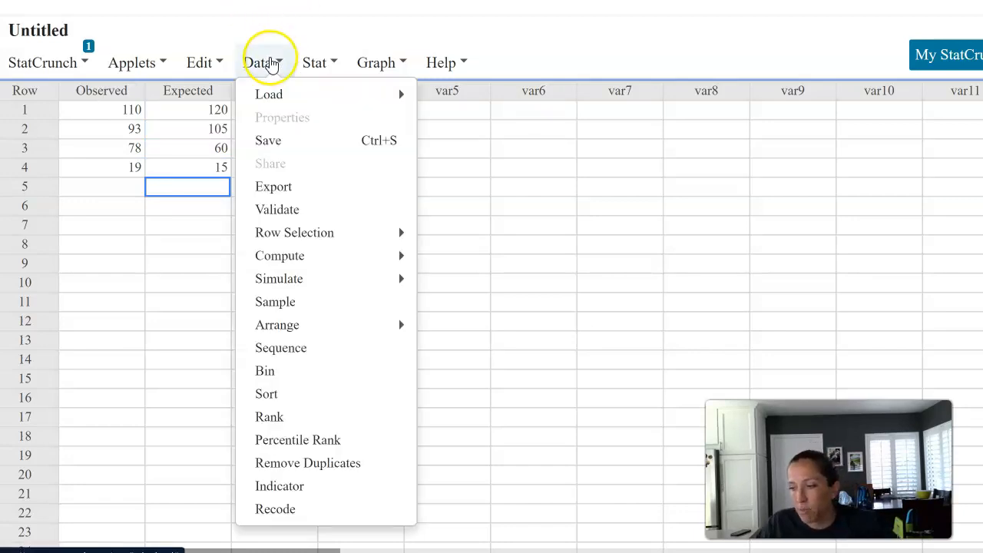
left_click(196, 61)
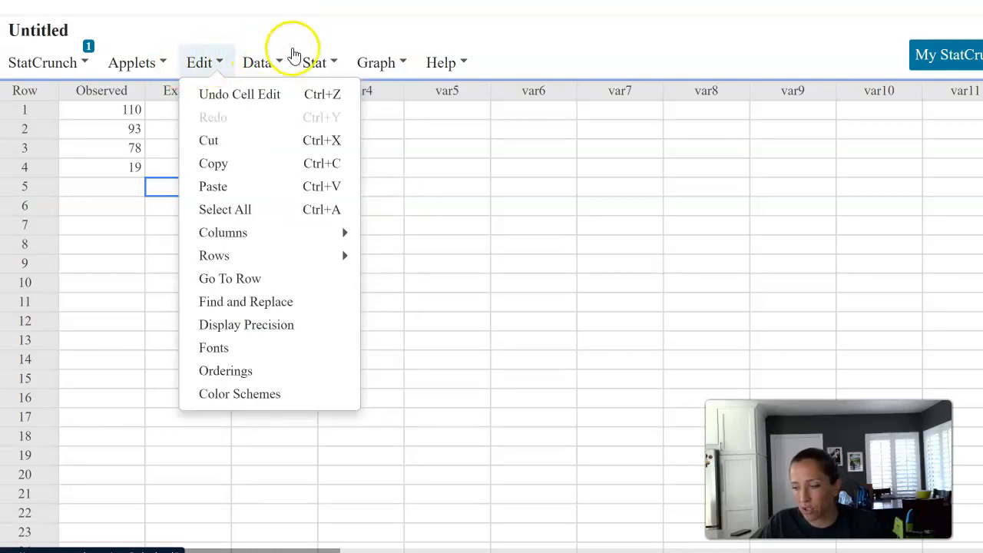
left_click(292, 55)
mouse_move(315, 267)
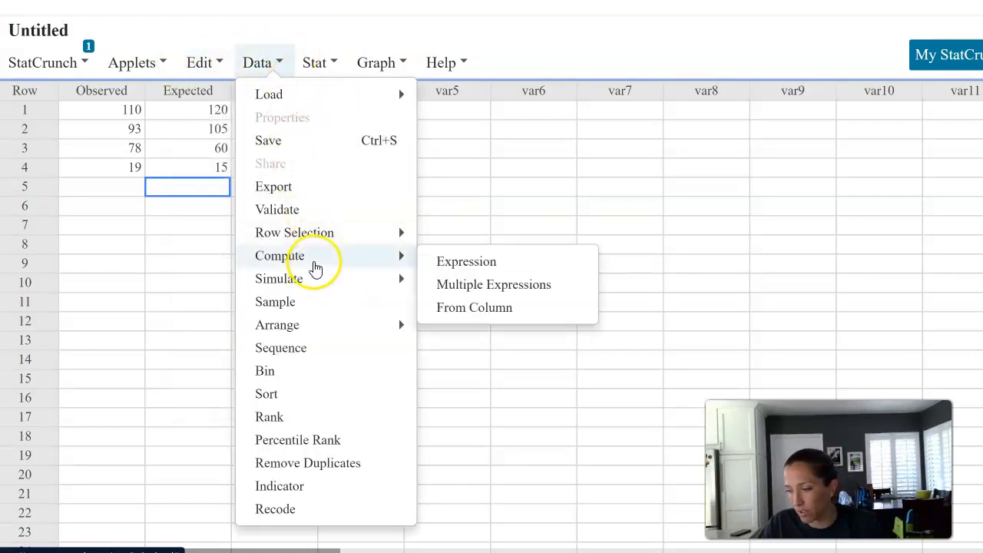
left_click(450, 262)
left_click(314, 238)
type("(LOO-E")
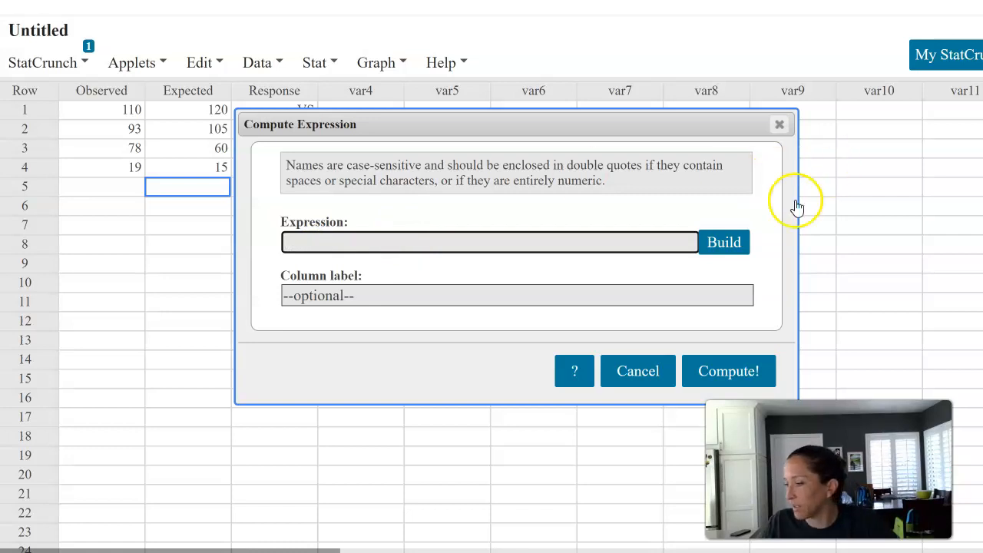
left_click(738, 243)
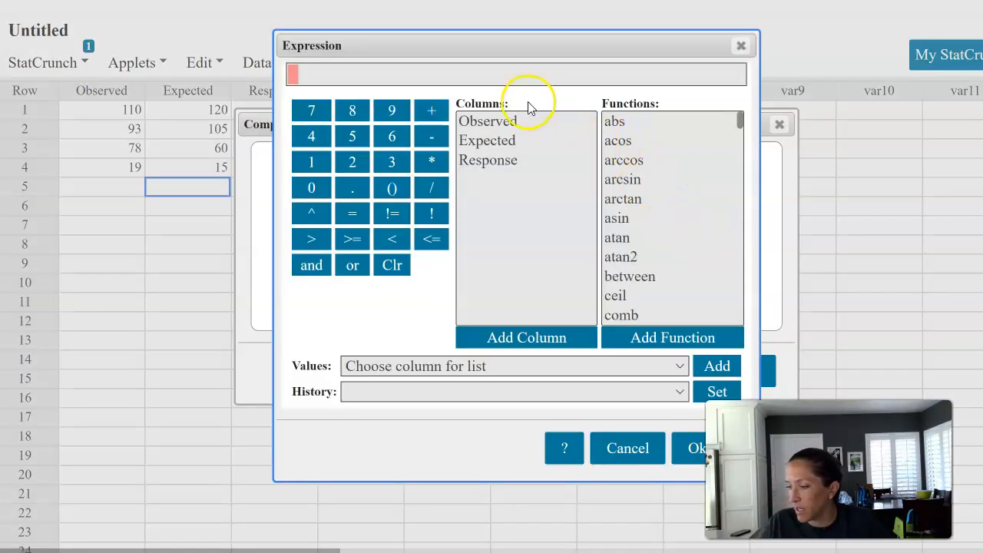
double_click(511, 120)
left_click(431, 136)
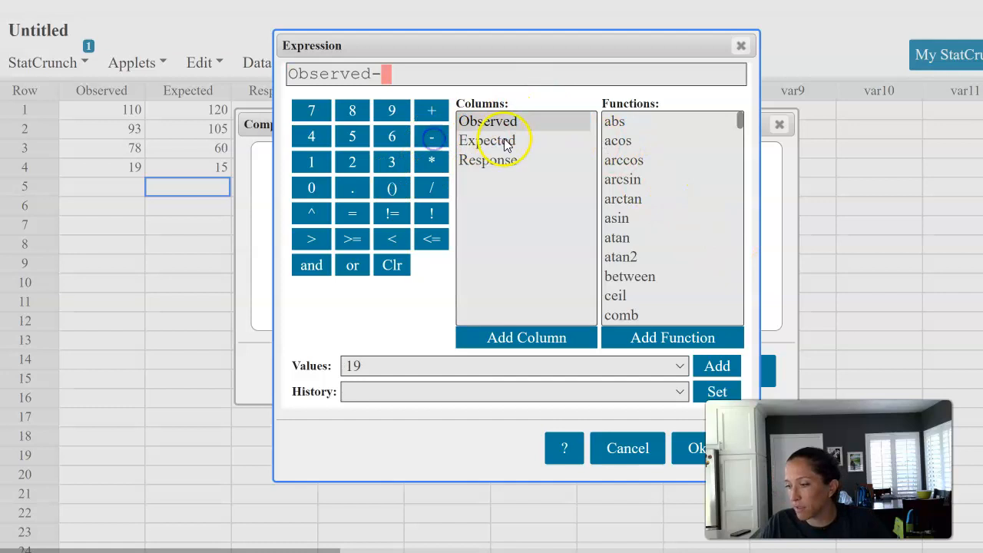
double_click(507, 143)
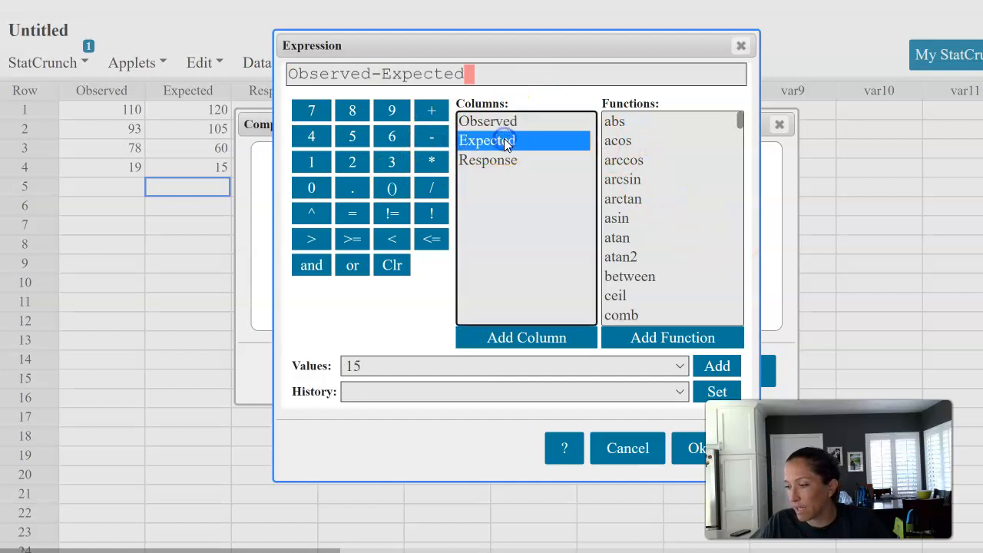
left_click(678, 450)
- Label the computed column (O-E) and compute it into the data table
left_click(355, 295)
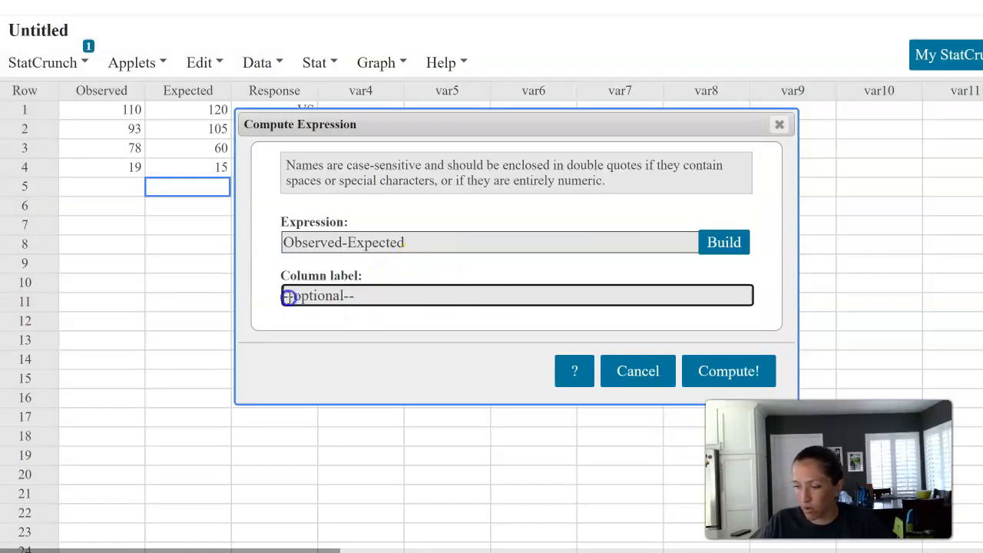
type("(O-E")
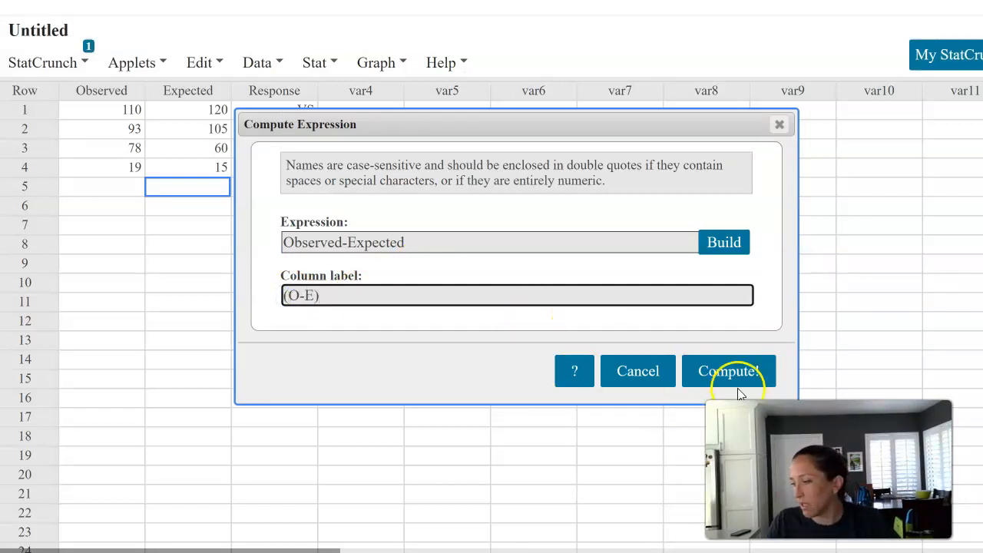
left_click(705, 370)
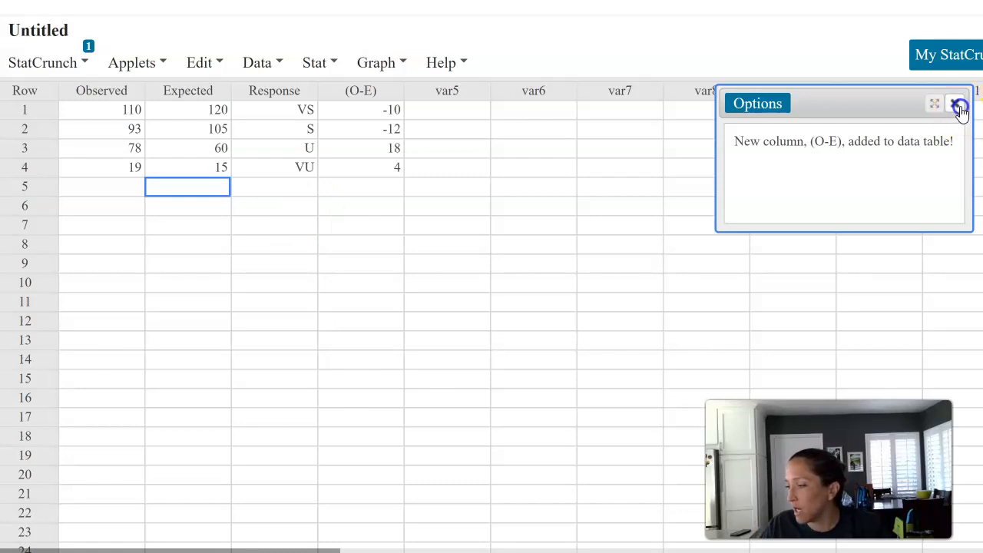
- Set up a chi-square goodness-of-fit test with Observed as the observed column and Expected as the expected column
left_click(198, 63)
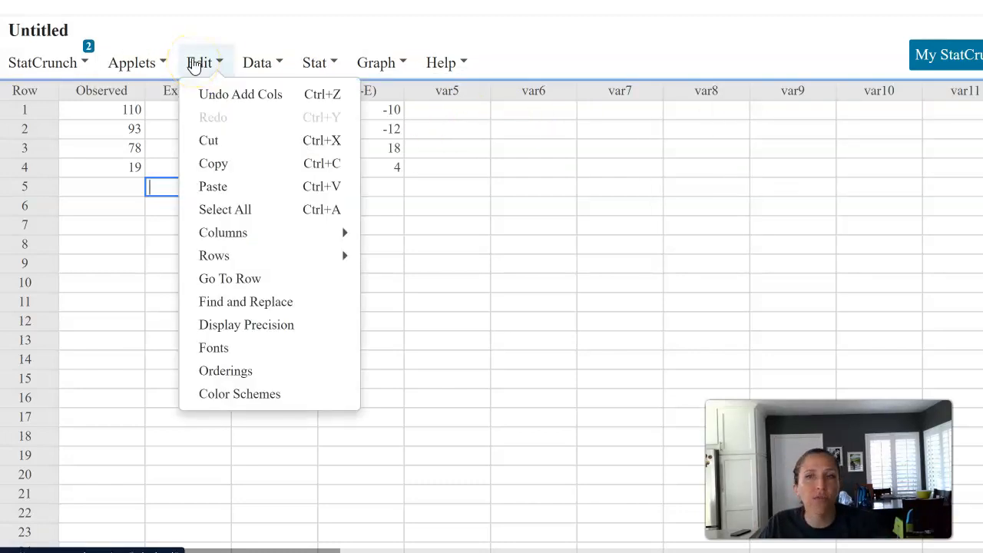
left_click(434, 65)
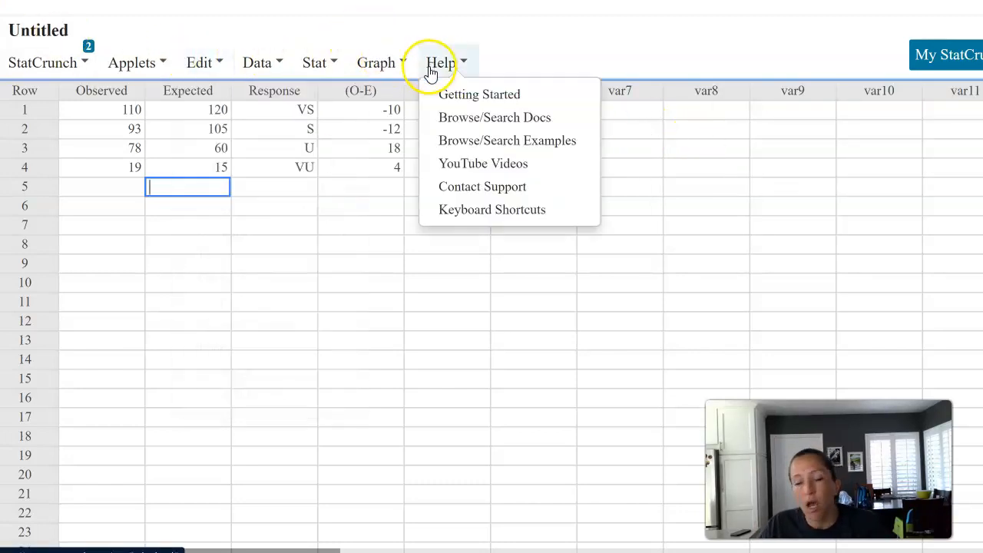
left_click(344, 68)
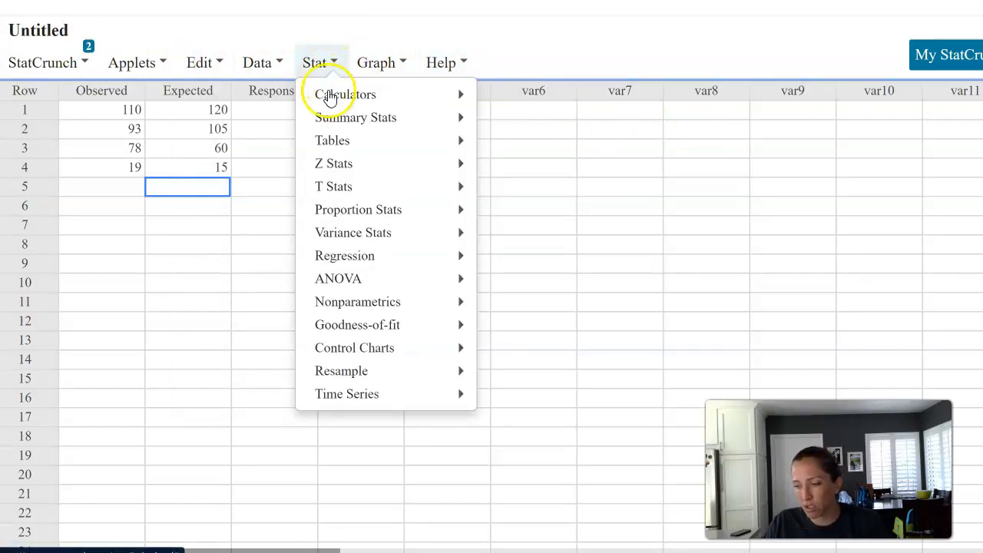
mouse_move(352, 334)
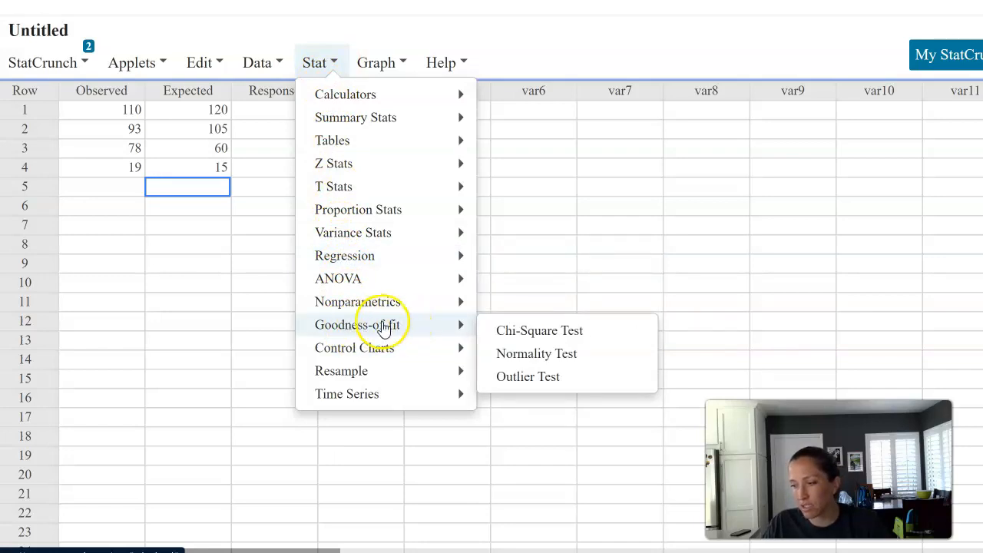
left_click(504, 332)
left_click(307, 104)
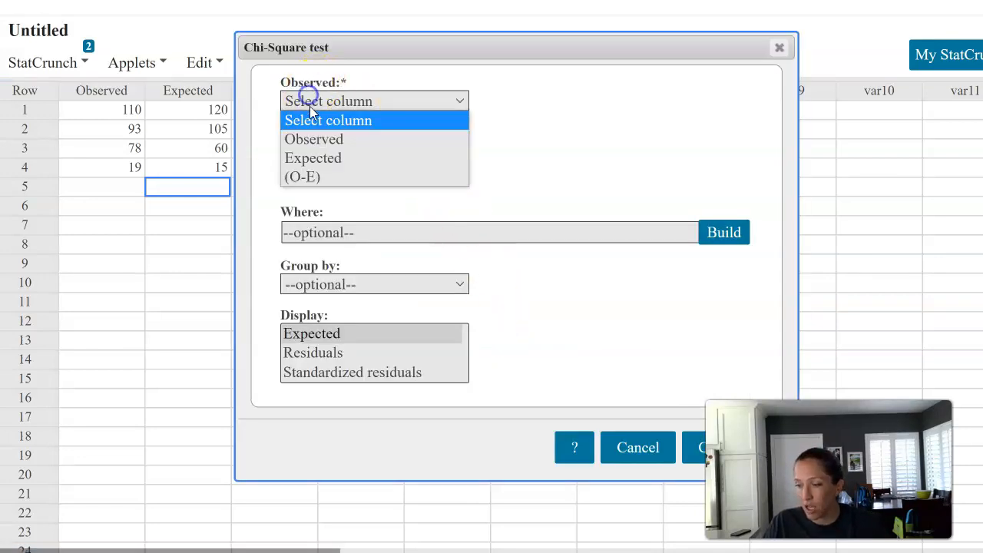
left_click(309, 139)
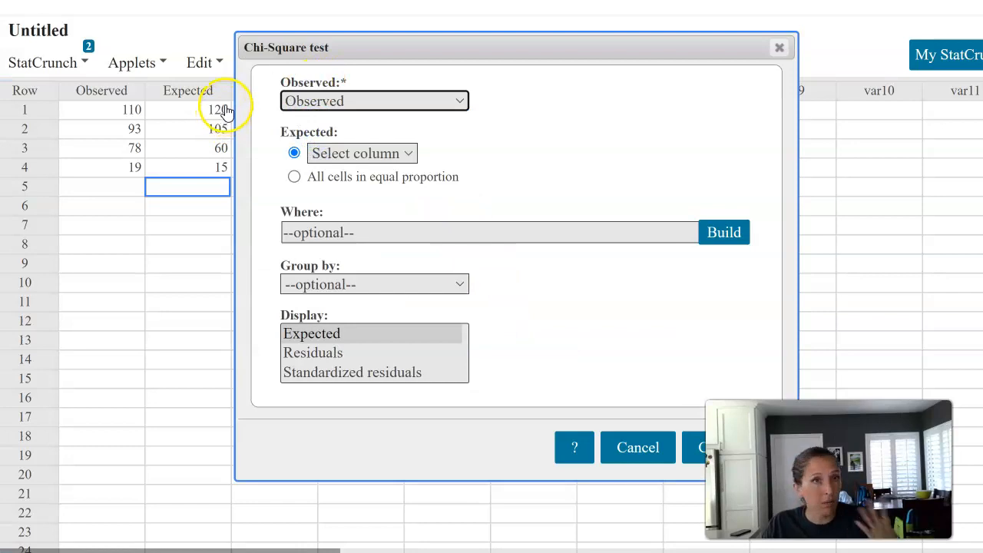
left_click(353, 153)
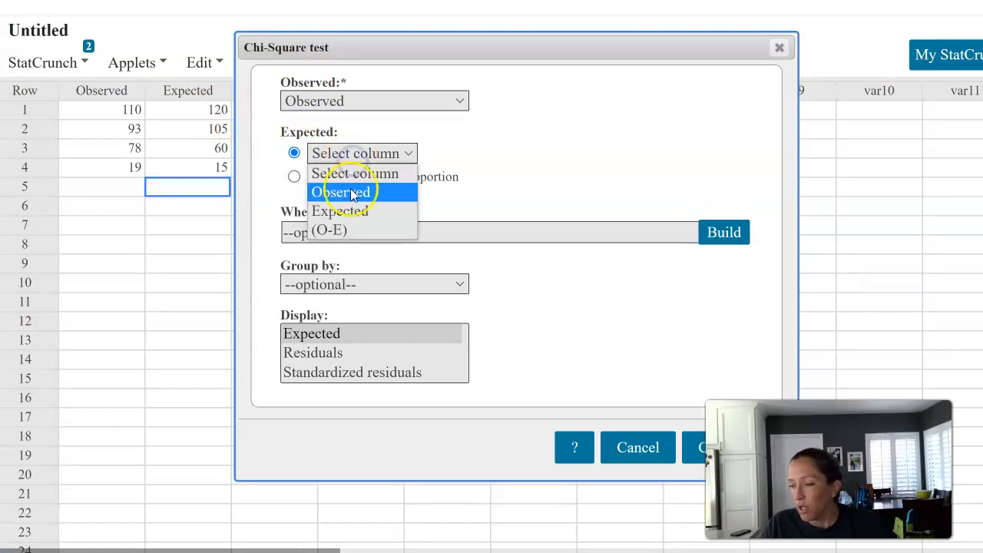
left_click(340, 211)
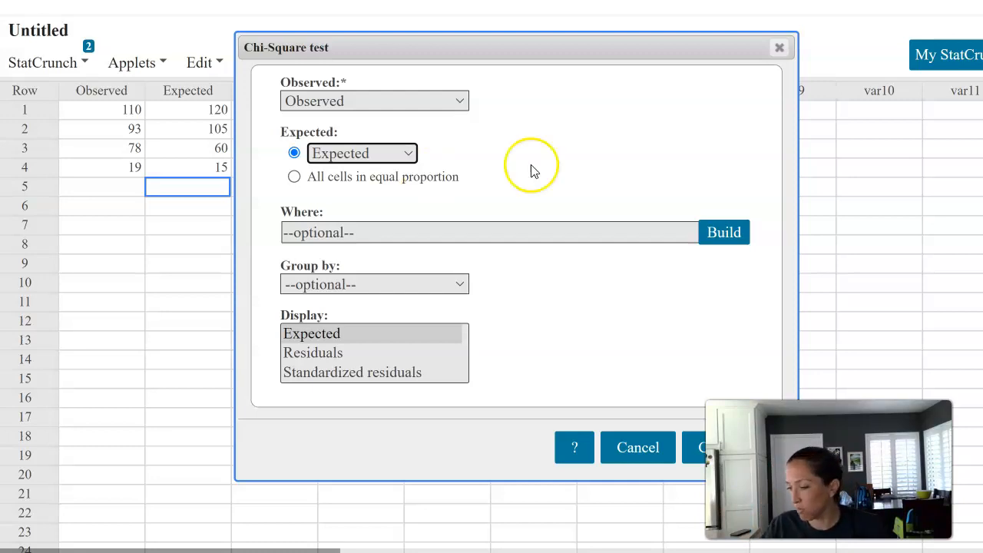
- Compute the chi-square test with standardized residuals displayed, and move the results window over the data table's first columns
left_click(384, 374)
left_click(686, 453)
left_click_drag(804, 150, 740, 165)
left_click_drag(824, 125, 283, 69)
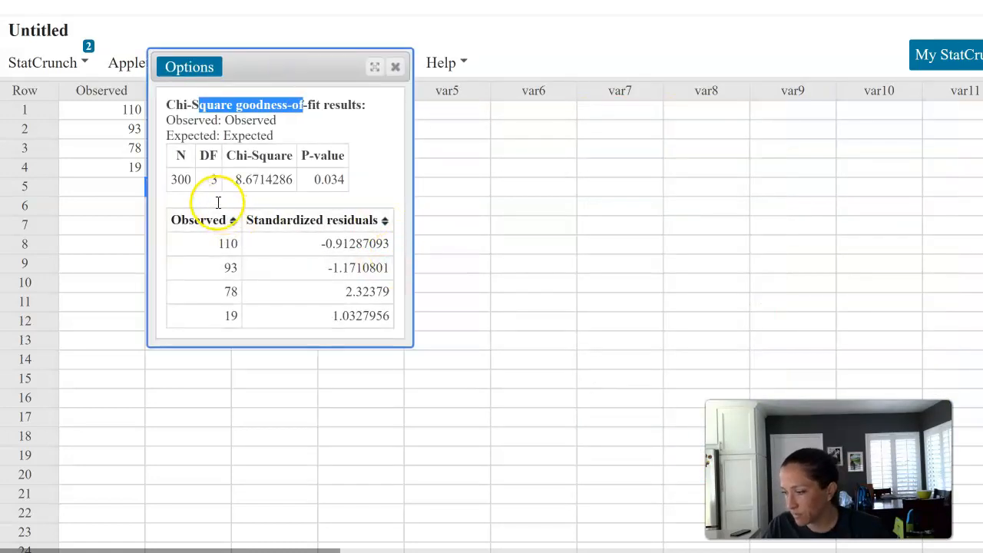
- Examine the chi-square statistic and the p-value in the goodness-of-fit results, and close the results window
left_click_drag(264, 187, 273, 188)
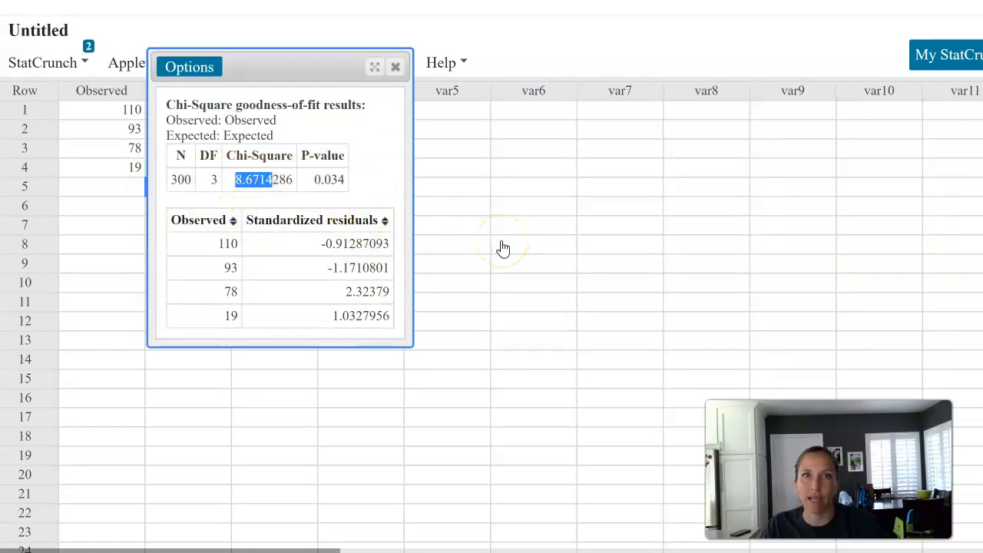
left_click(330, 182)
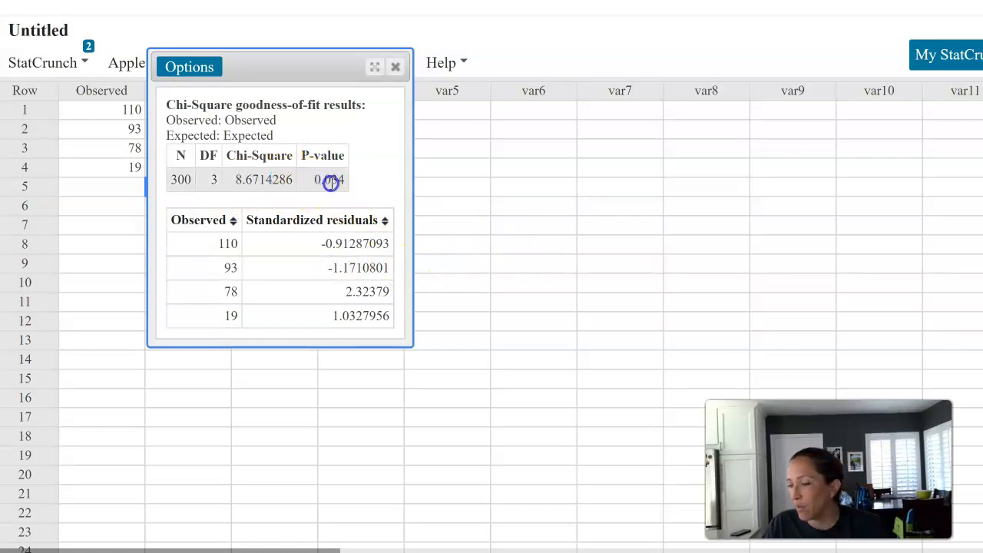
left_click_drag(330, 182, 355, 182)
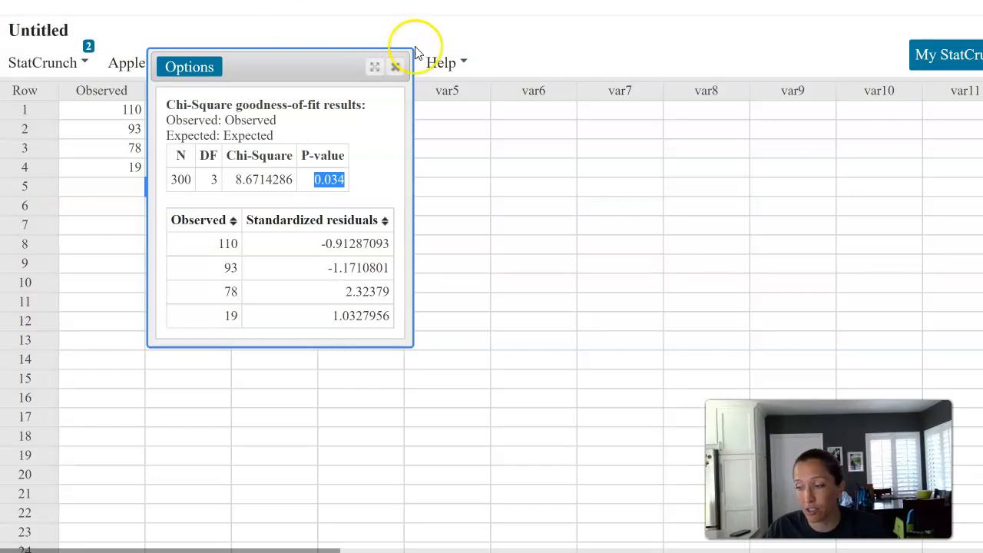
left_click(396, 68)
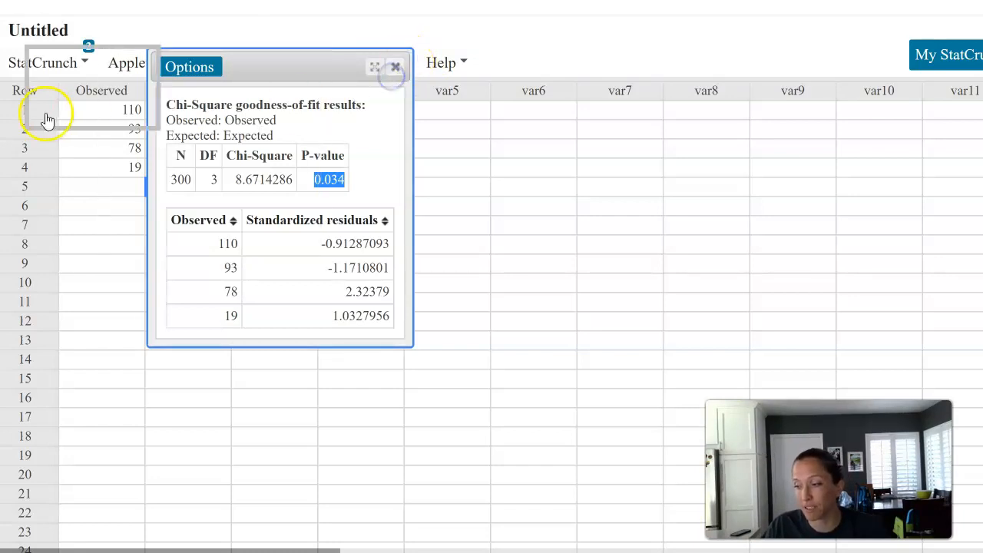